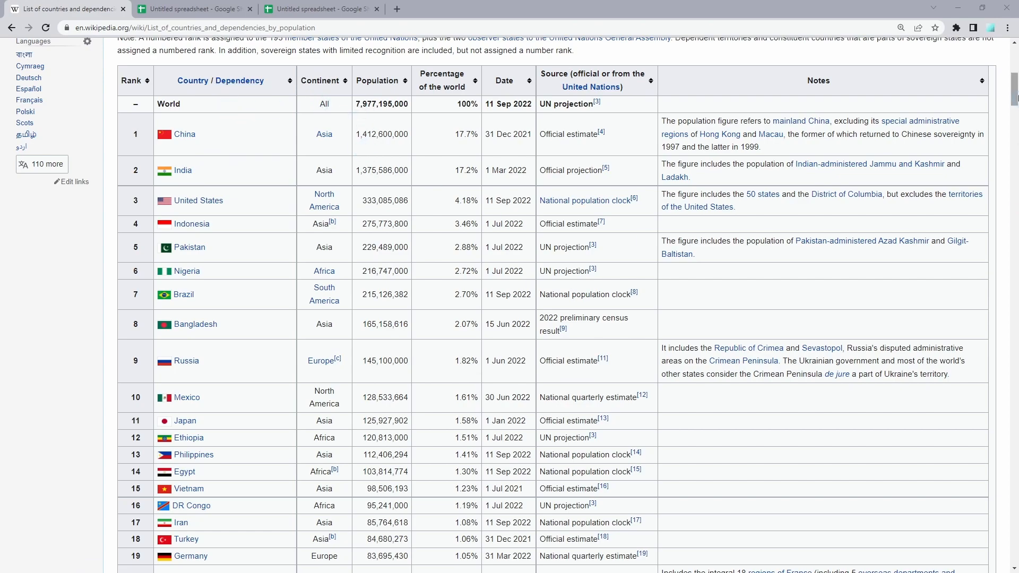
- Examine the Wikipedia population table and the finished example spreadsheet down to its last country row
left_click_drag(1015, 90, 1015, 369)
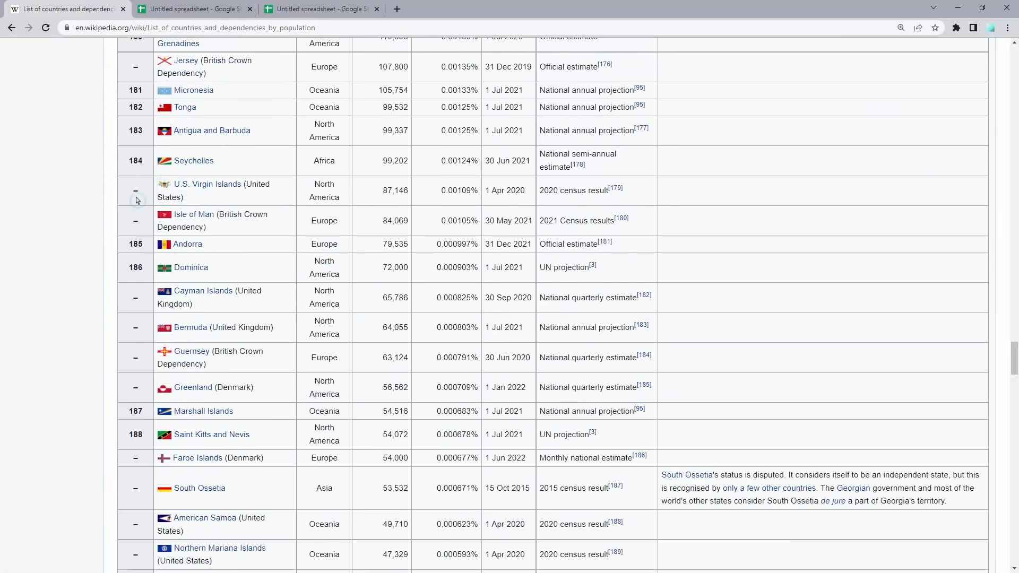
left_click(183, 9)
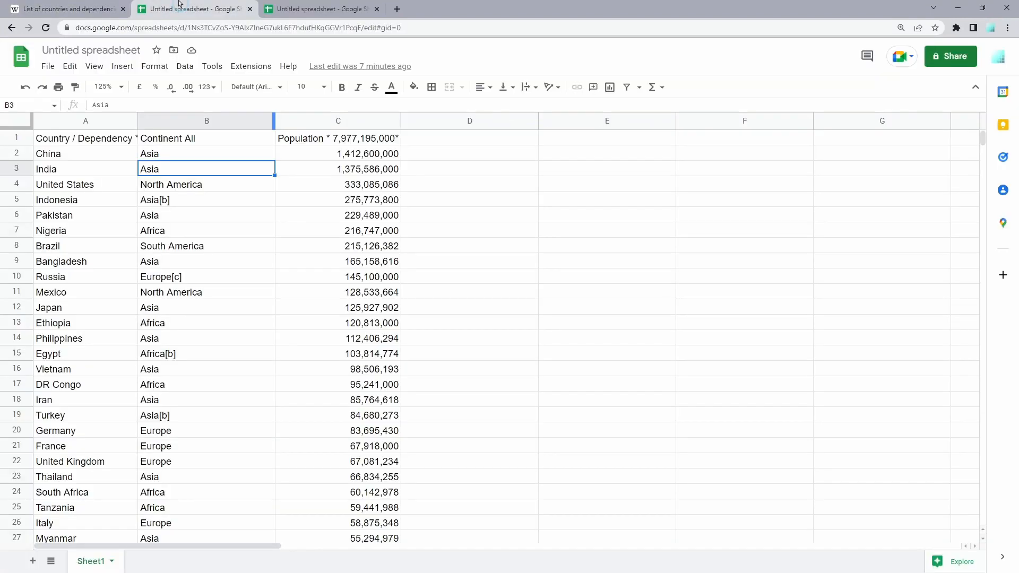
left_click(297, 250)
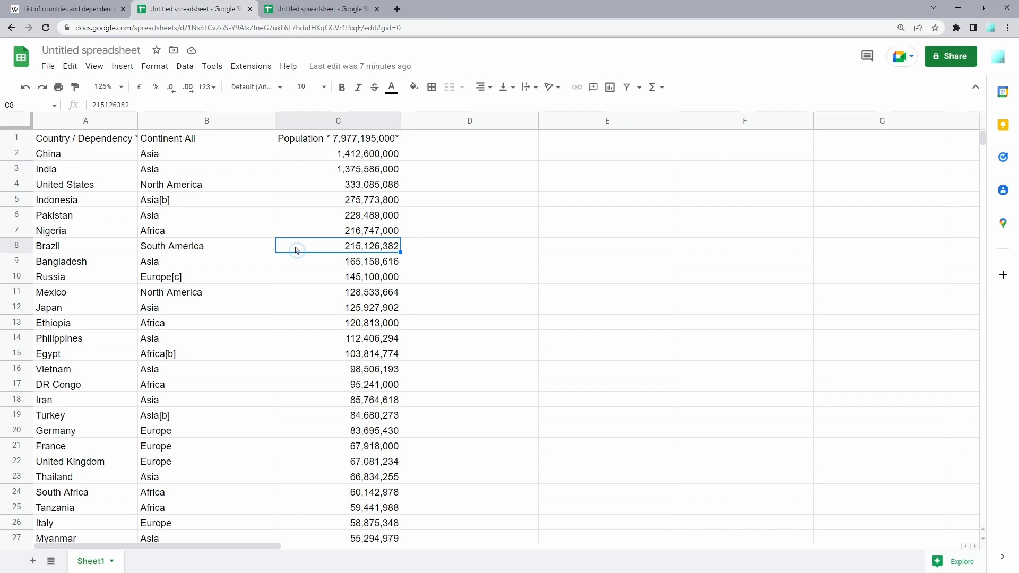
key("Left")
key("Left")
key("ctrl+Down")
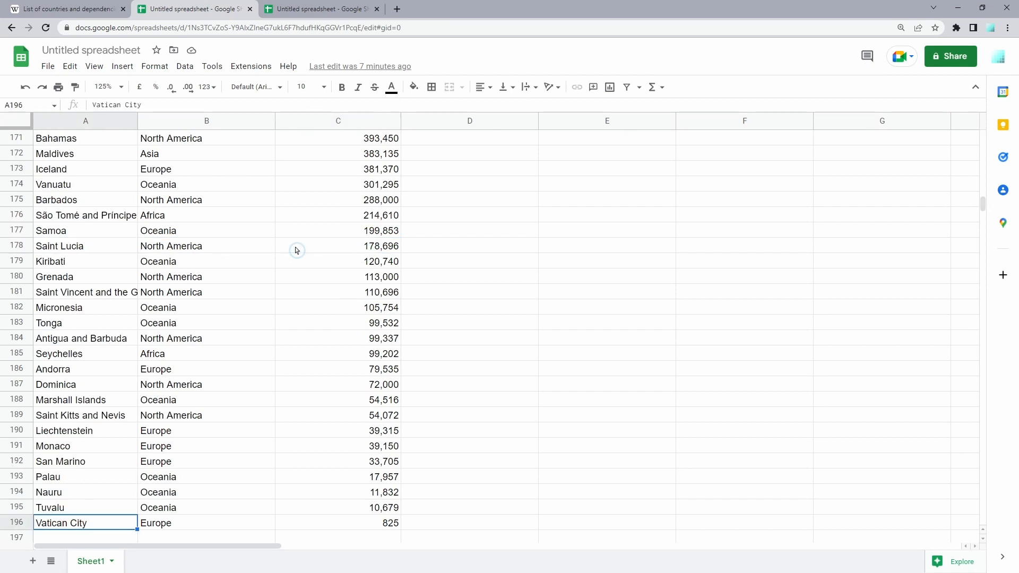
key("ctrl+Tab")
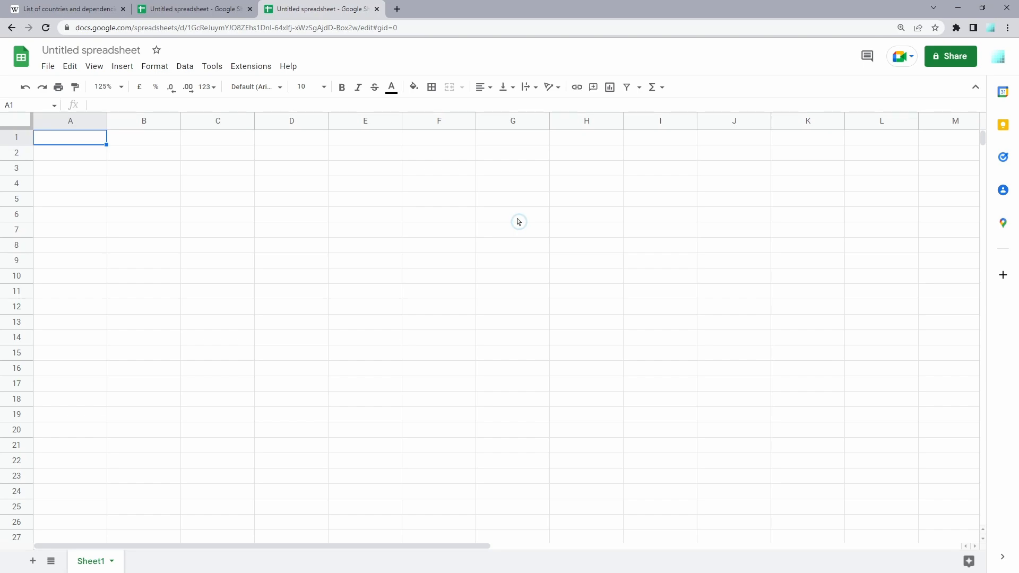
type("=importh")
key("Tab")
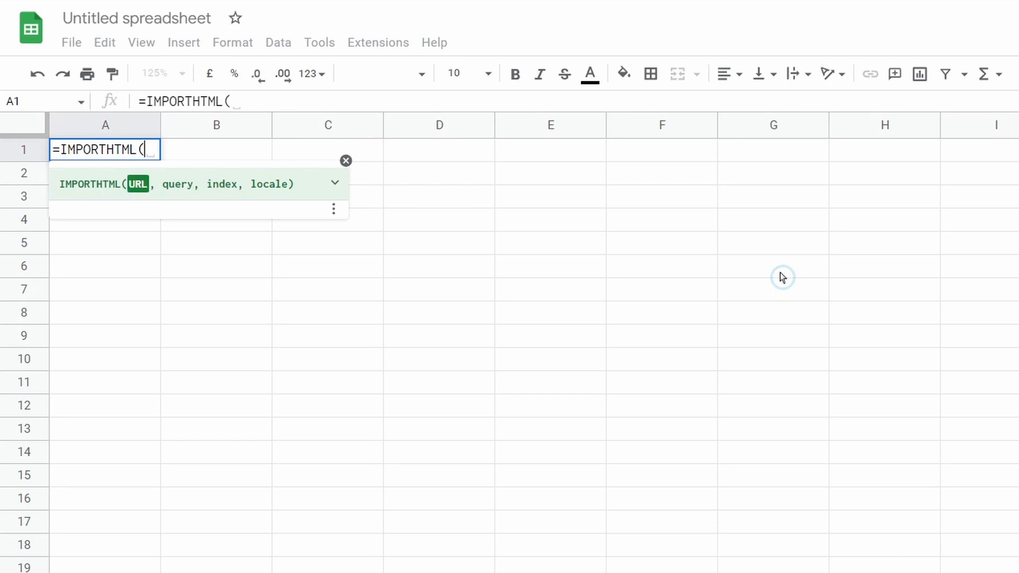
type("\"")
type("https://en.wikipedia.org/wiki/List_of_countries_and_dependencies_by_population")
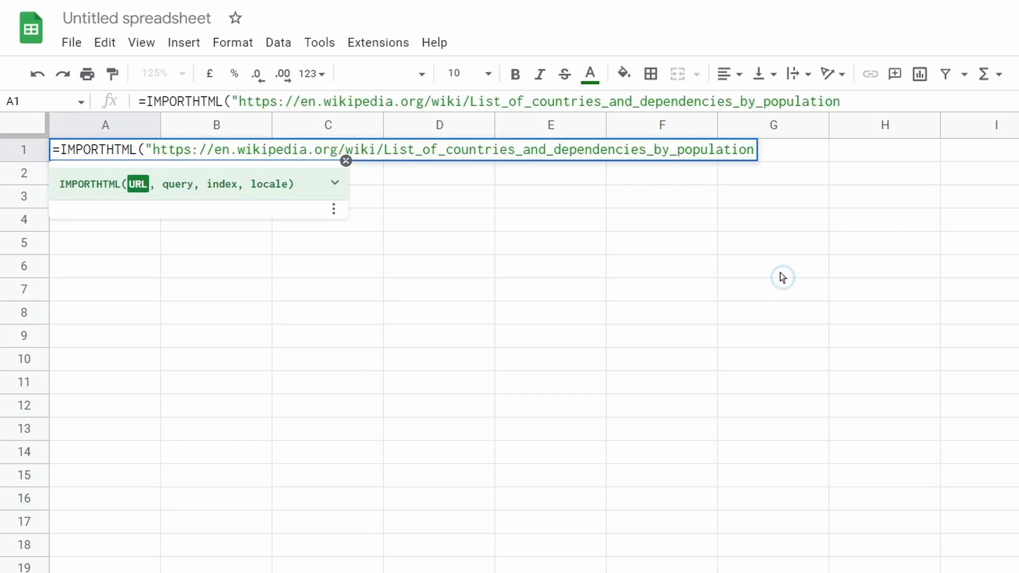
type("\",")
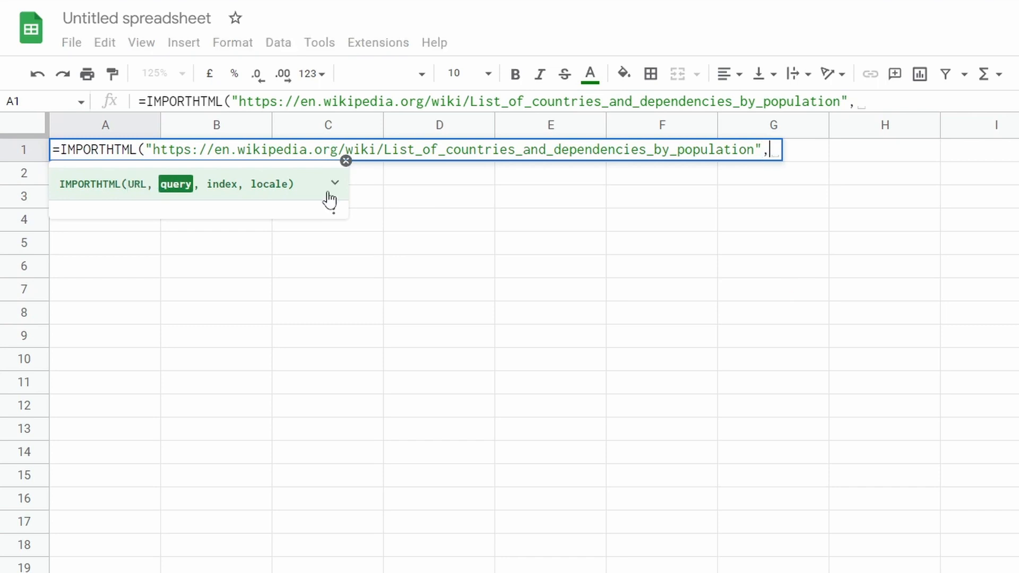
- Read the IMPORTHTML help on the query argument and add "table" as that argument
left_click(335, 184)
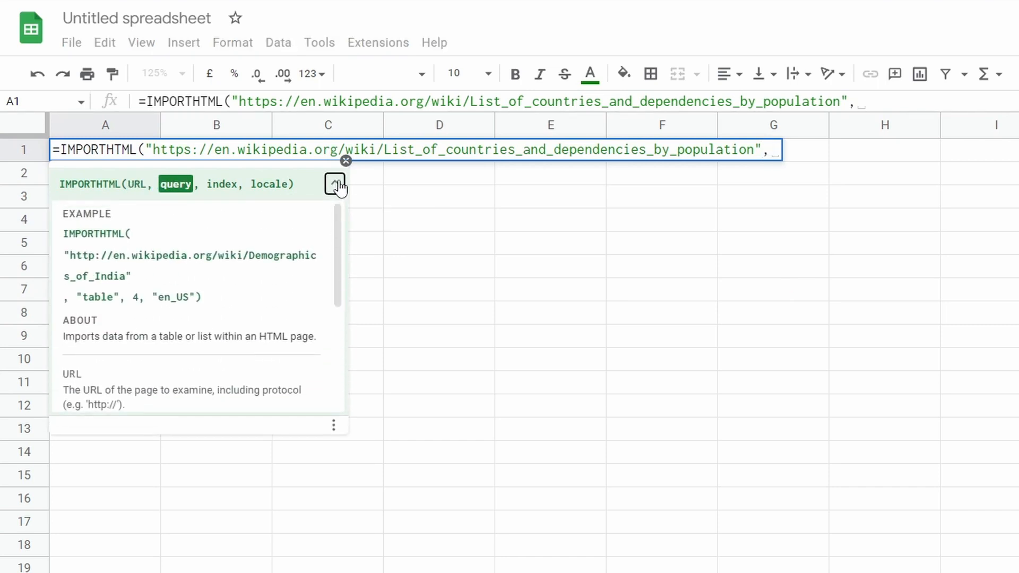
scroll(307, 225, "down", 3)
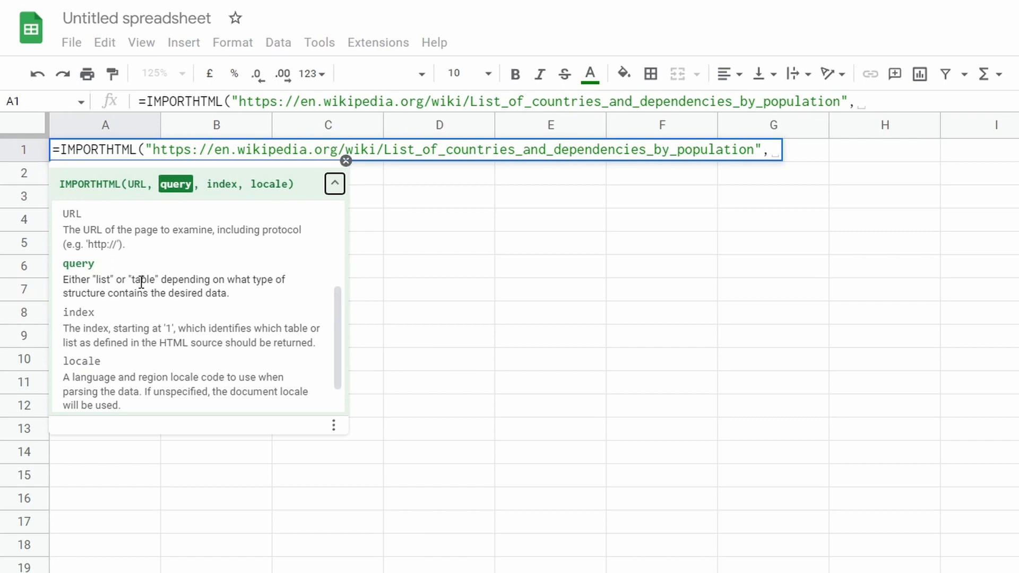
left_click(868, 97)
type("\"table\",")
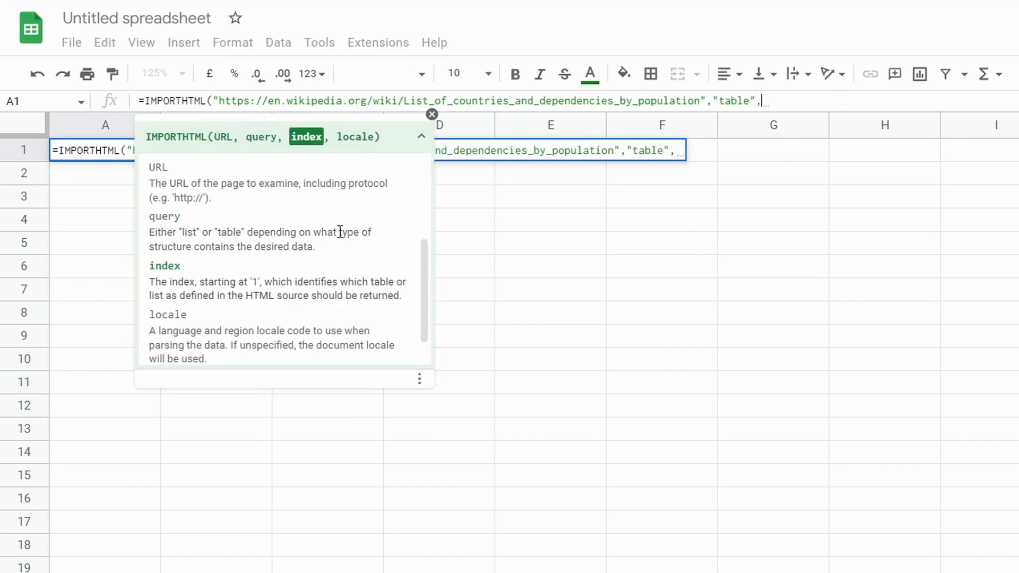
- Read the help on the index argument and search the Wikipedia page's source for <table> to determine the population table's index
scroll(340, 243, "down", 1)
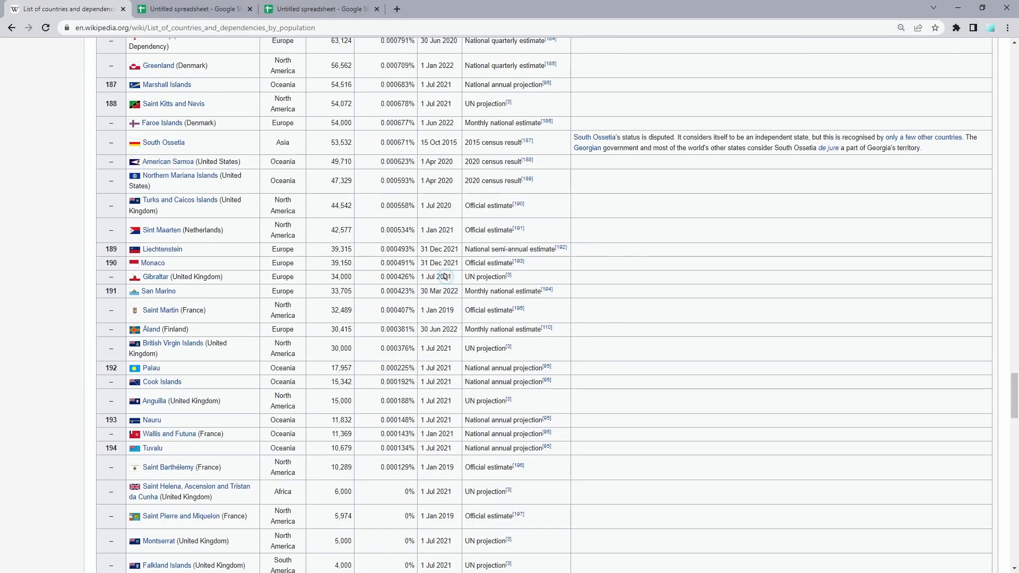
key("F12")
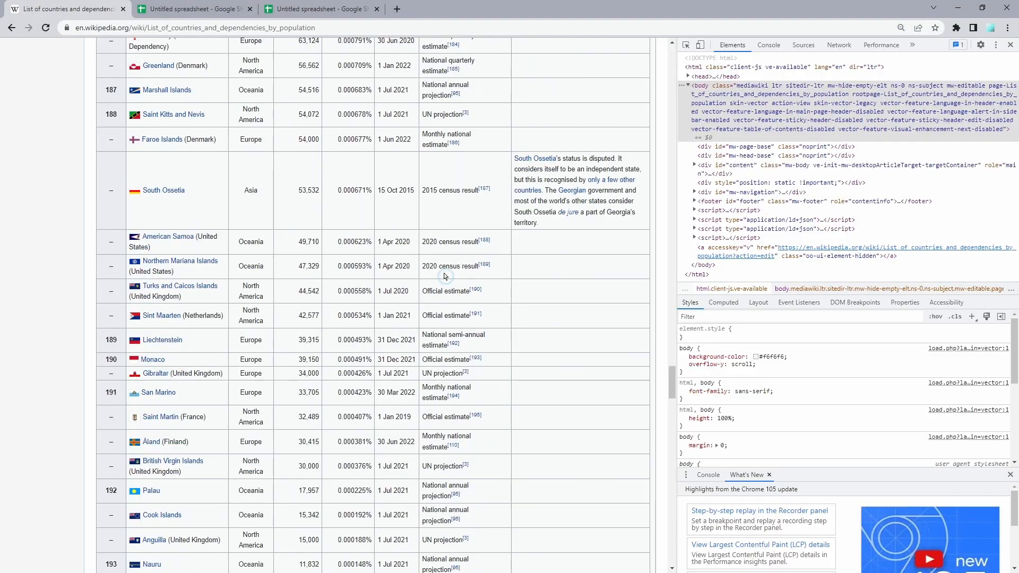
key("ctrl+f")
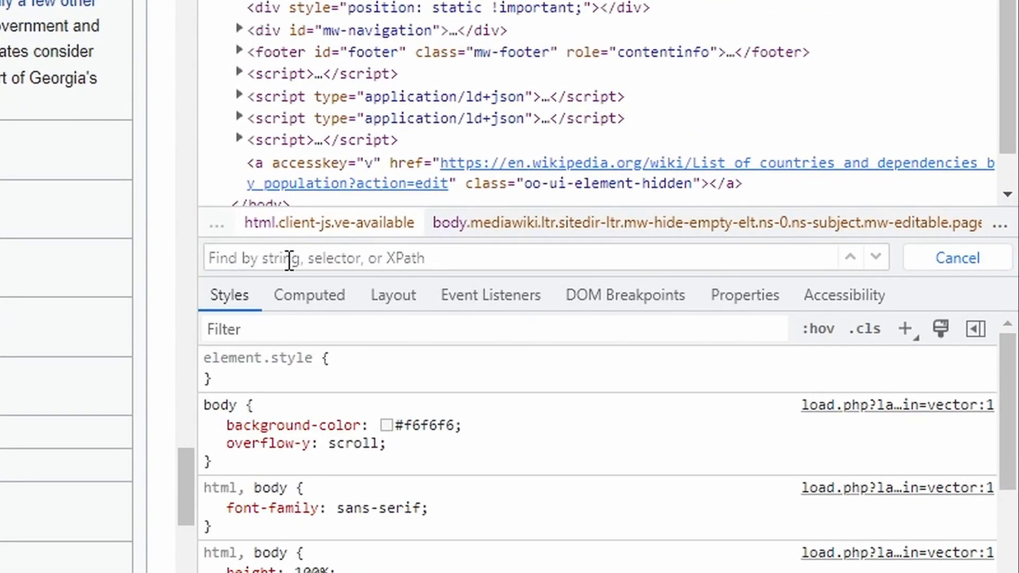
type("<table>")
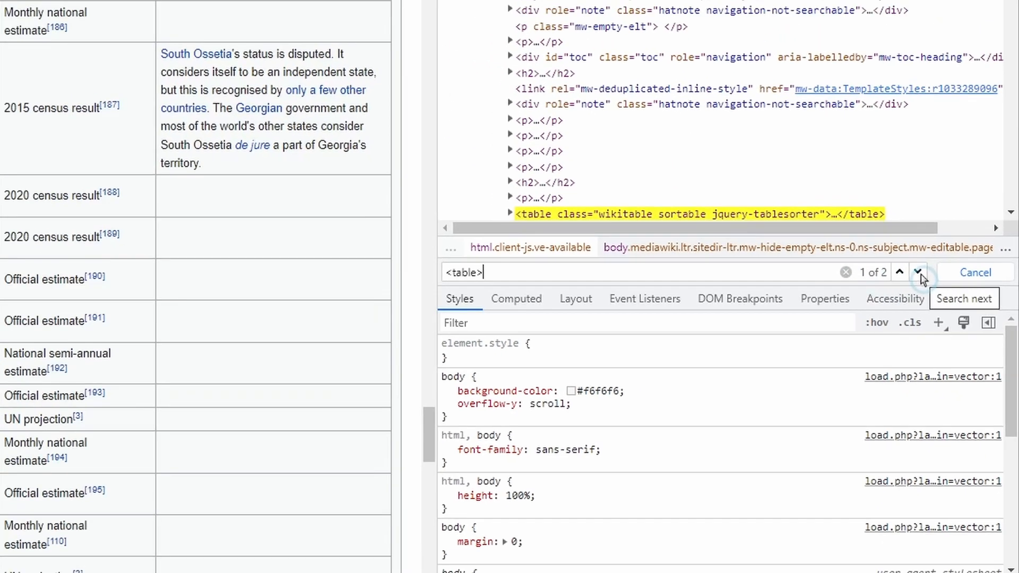
left_click(875, 257)
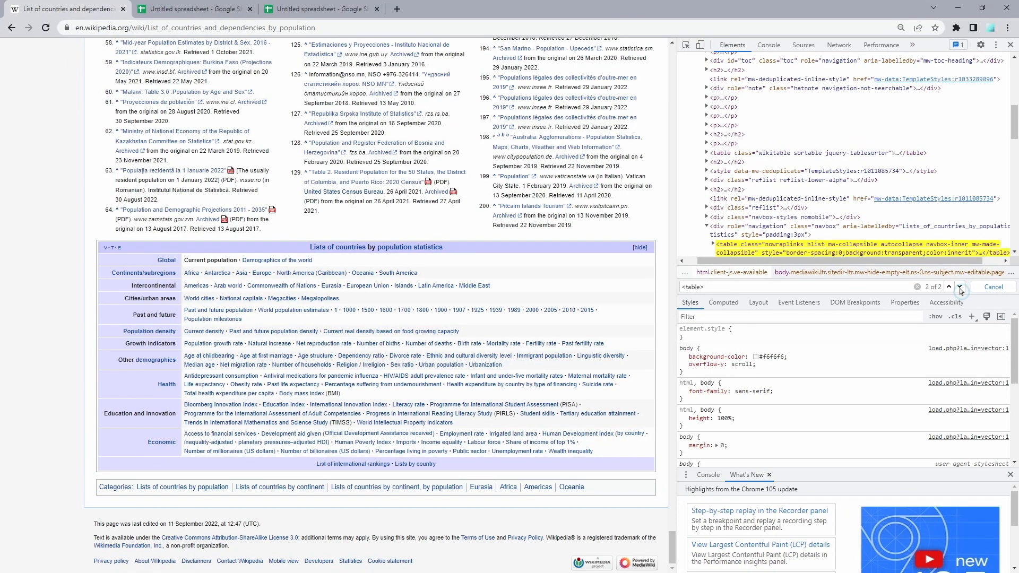
left_click(960, 288)
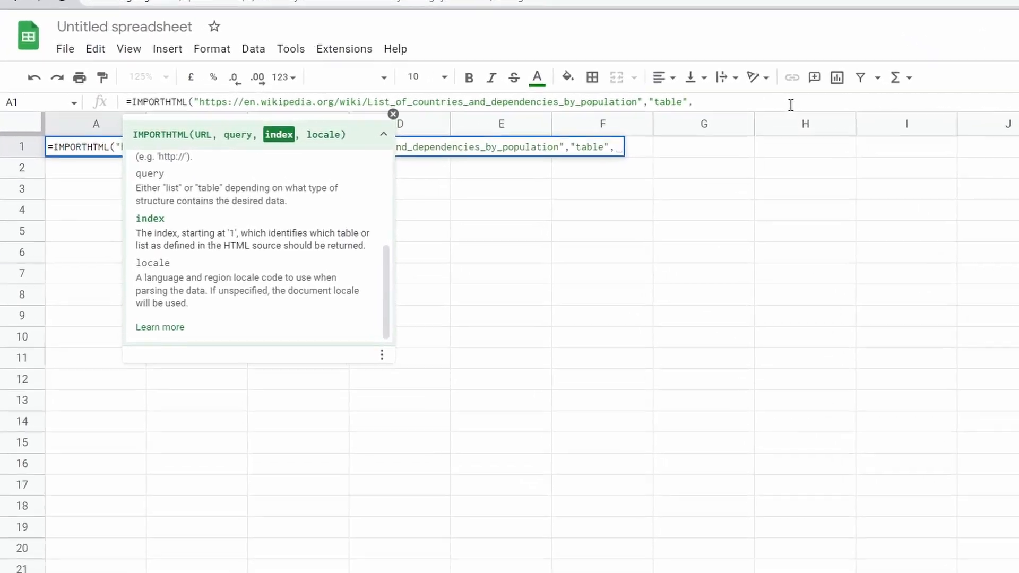
- Complete the IMPORTHTML formula in A1 with index 1 and no locale, and enter it
type("1,")
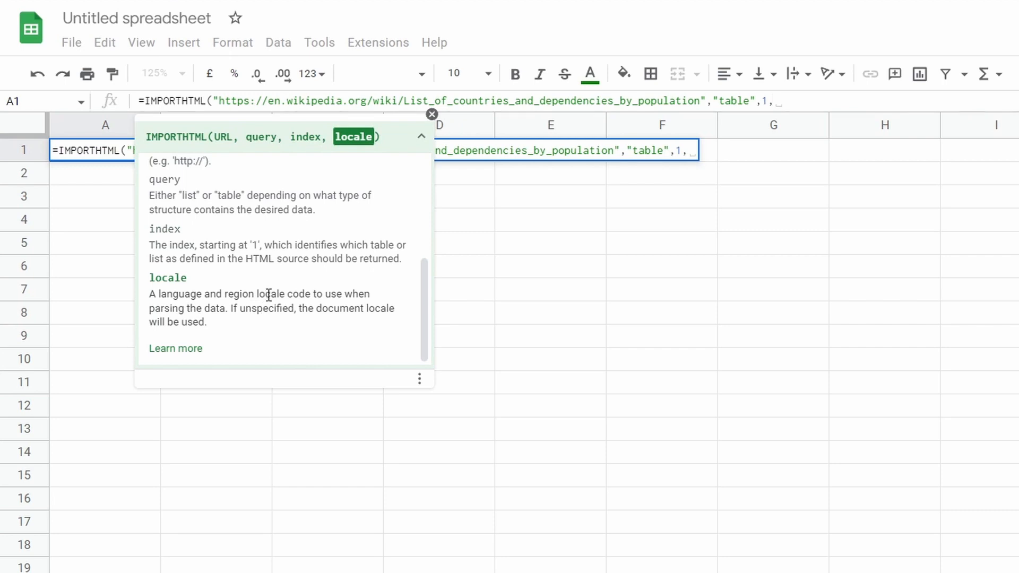
left_click(258, 282)
key("BackSpace")
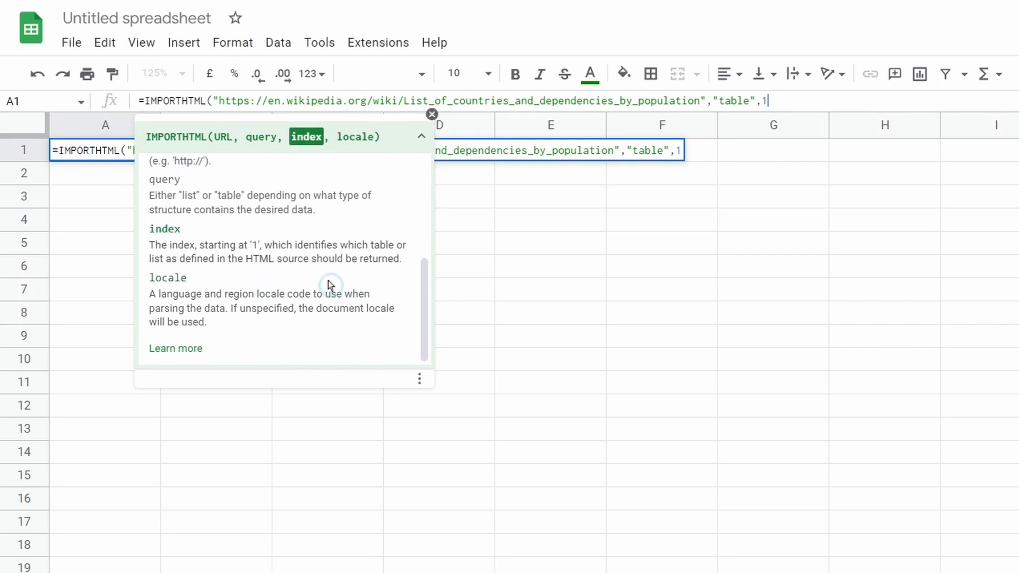
type(")")
key("Return")
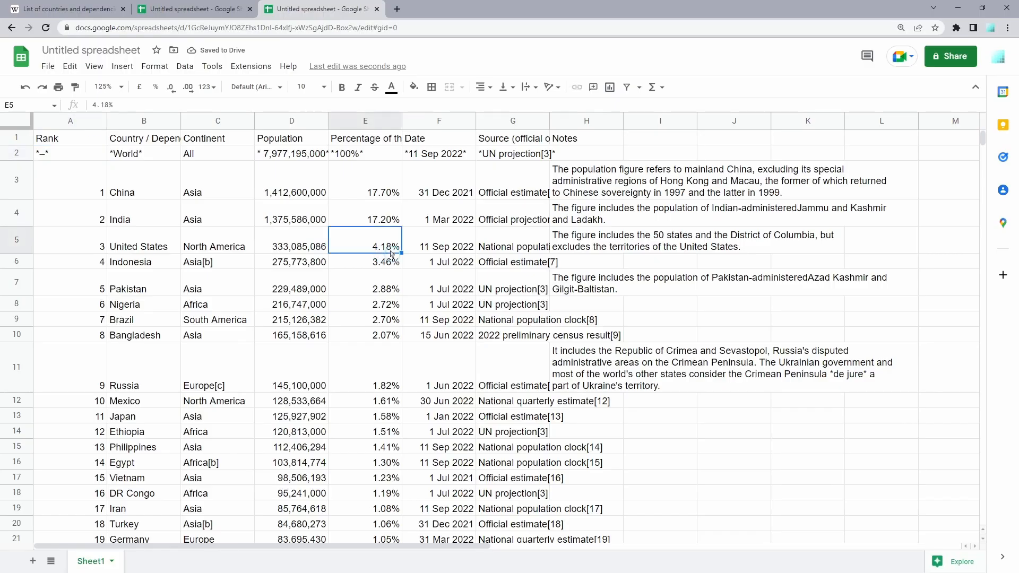
- Check the imported table from its last row back up to the Country and Population column headers
key("ctrl+Down")
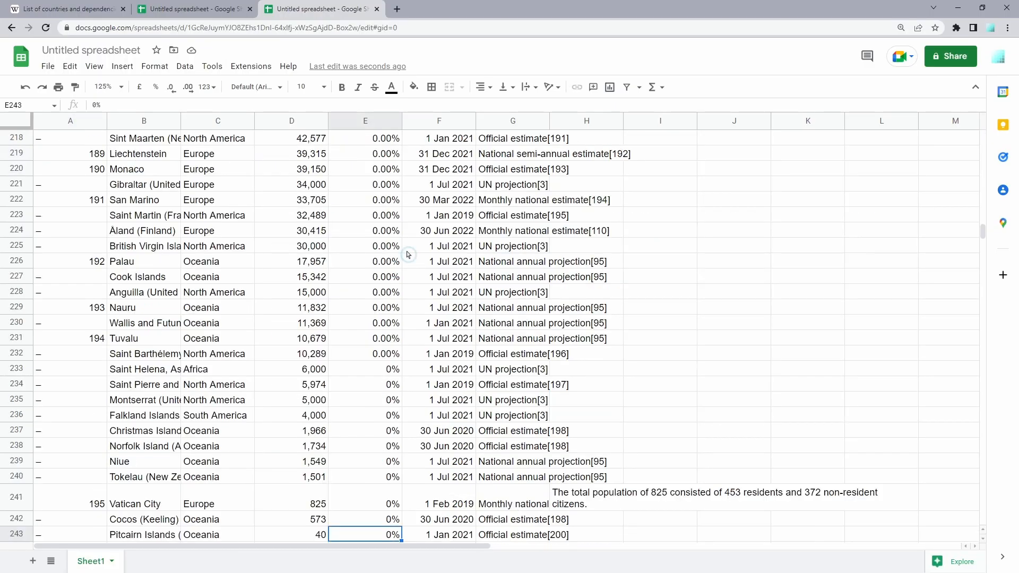
key("ctrl+Up")
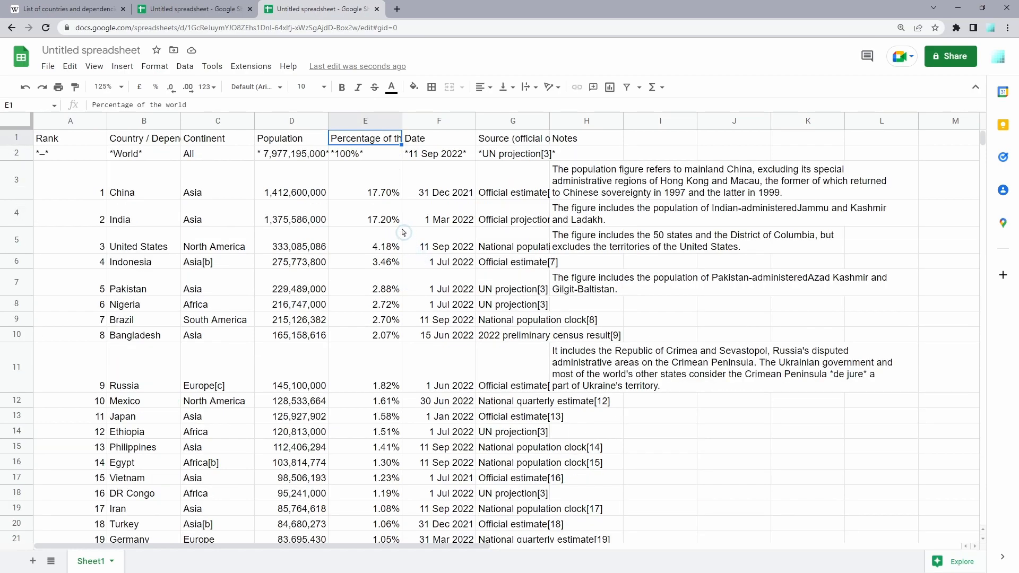
left_click(162, 142)
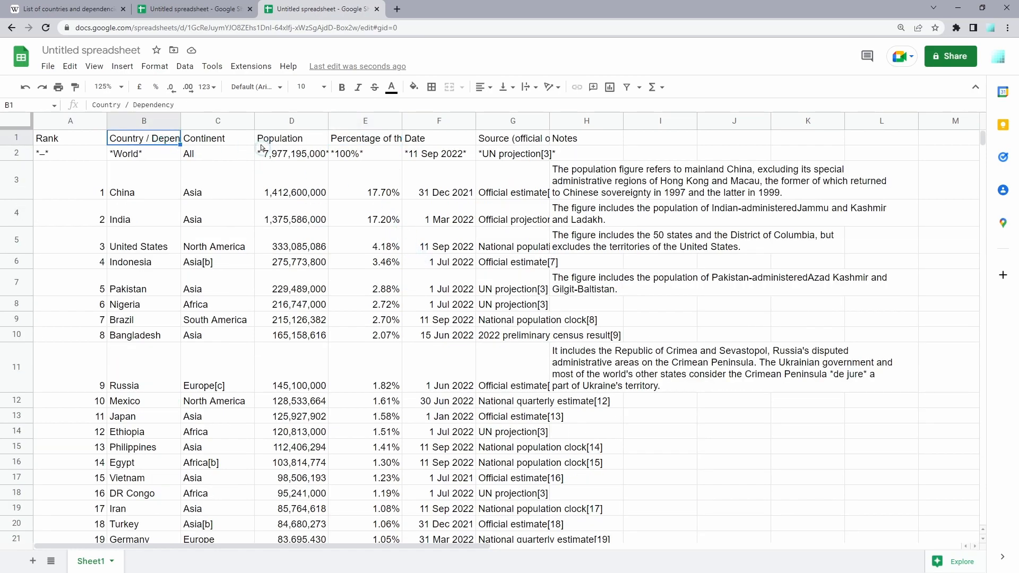
left_click(279, 139, "shift")
- Open the formula in A1 for editing and wrap the IMPORTHTML call in a QUERY function
left_click(92, 140)
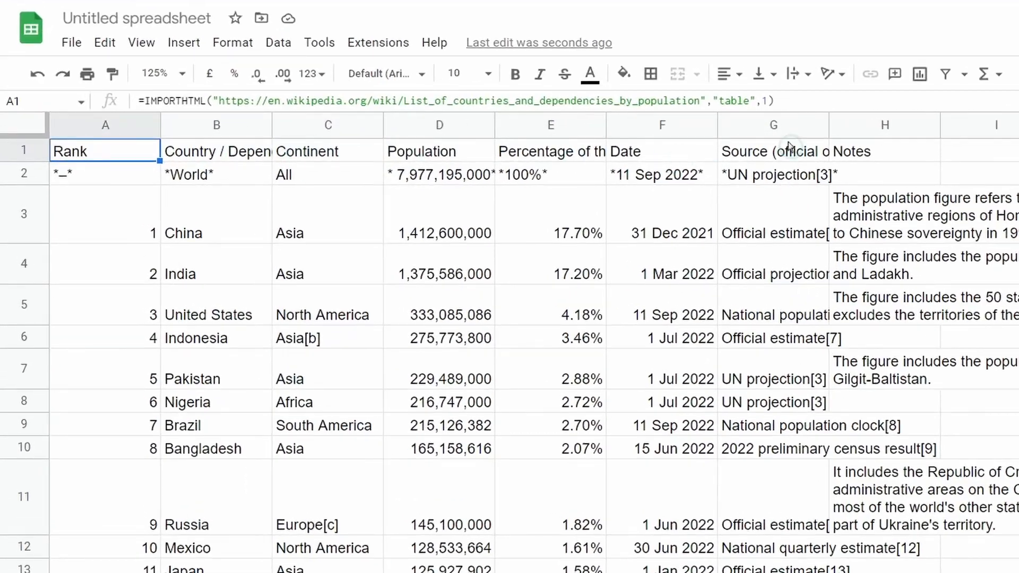
left_click_drag(787, 101, 134, 113)
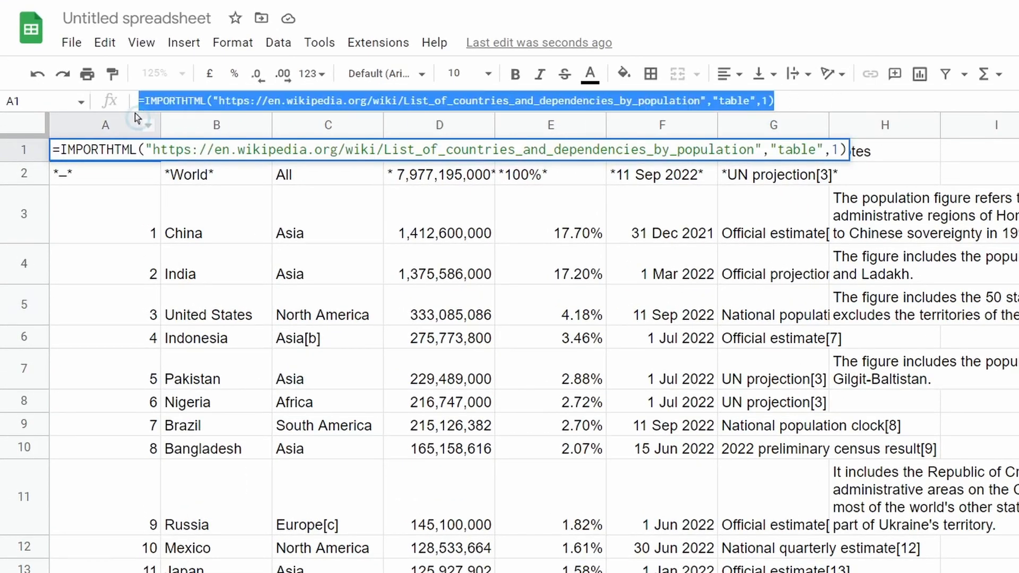
left_click(839, 102)
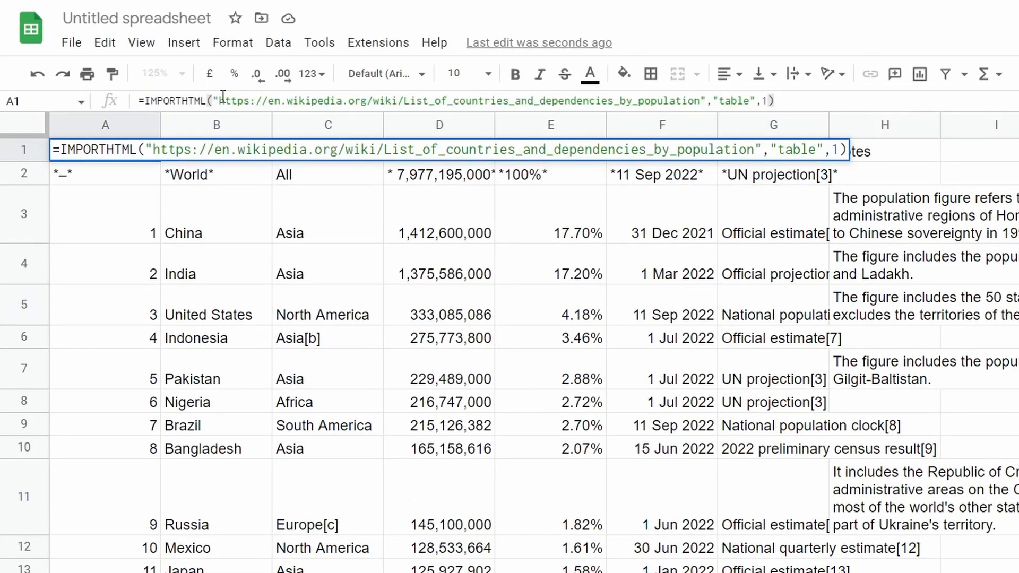
left_click(144, 101)
type("QUERY(")
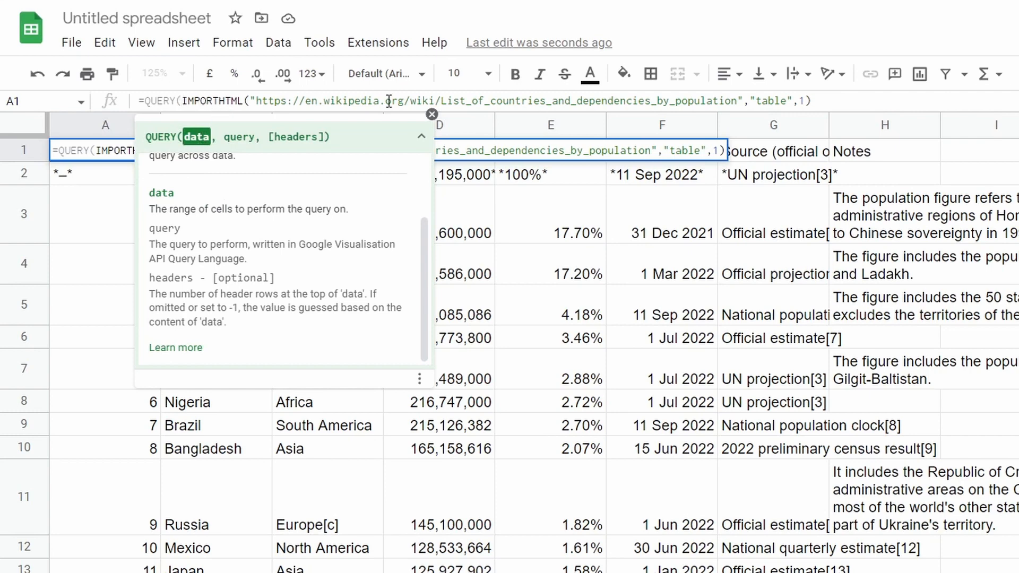
- Add "Select Col2, Col3, Col4" as the query argument, close the QUERY function and enter the formula
left_click(833, 101)
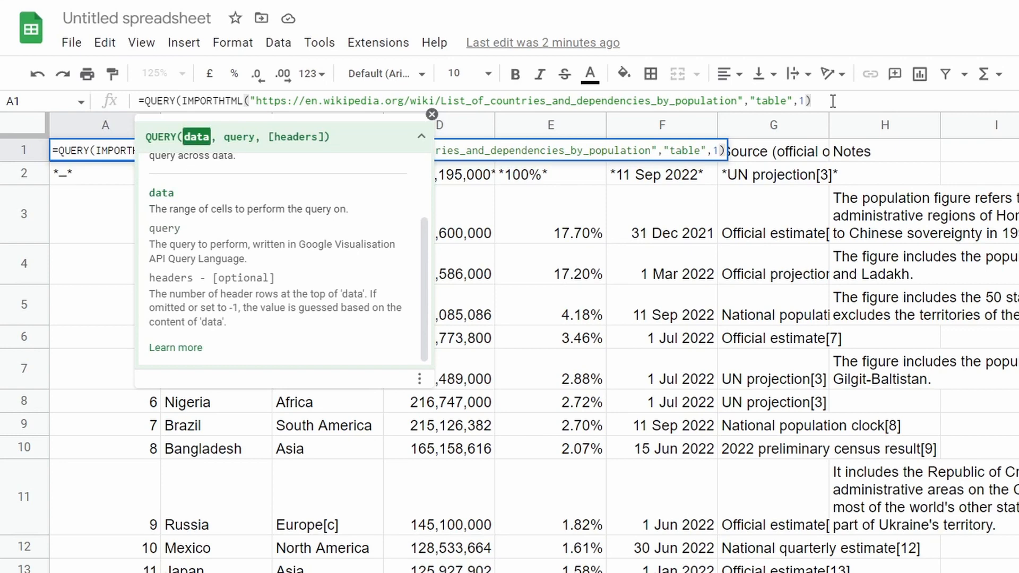
type(",")
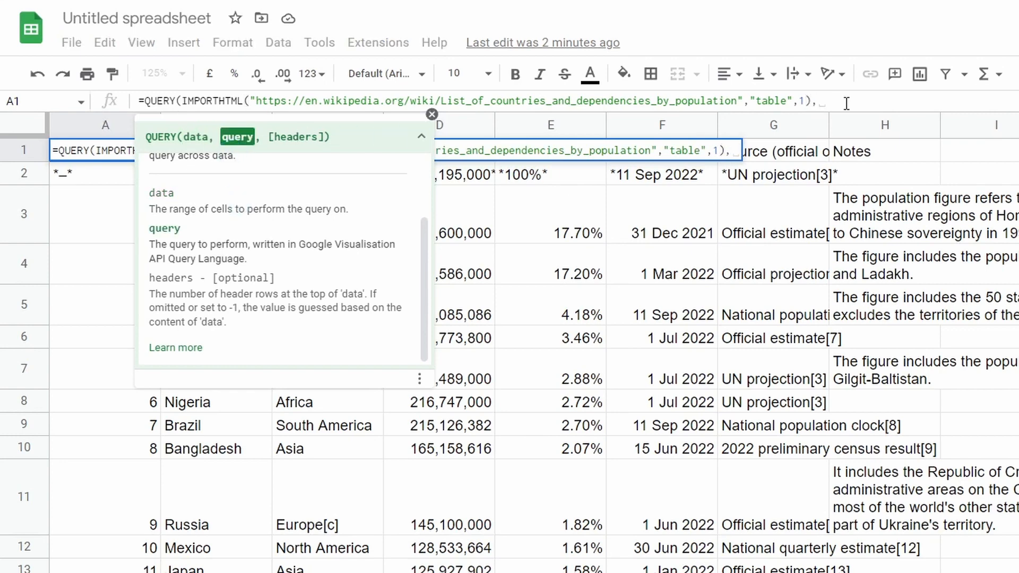
type("\"Select Col2, Col3, Col4\"")
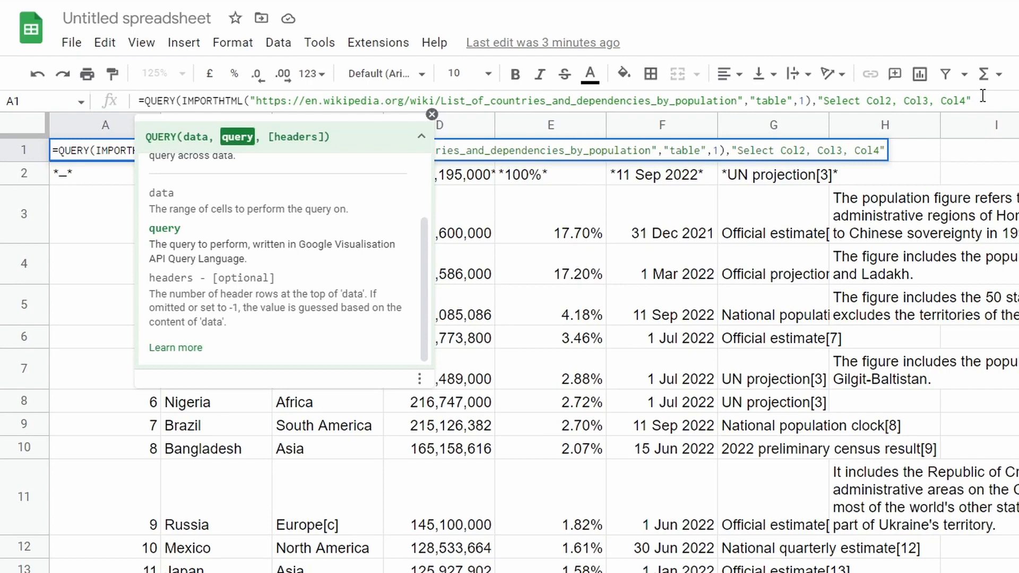
type(")")
key("Return")
- Check the three-column query result down to its last row and back up to the headers
left_click(724, 268)
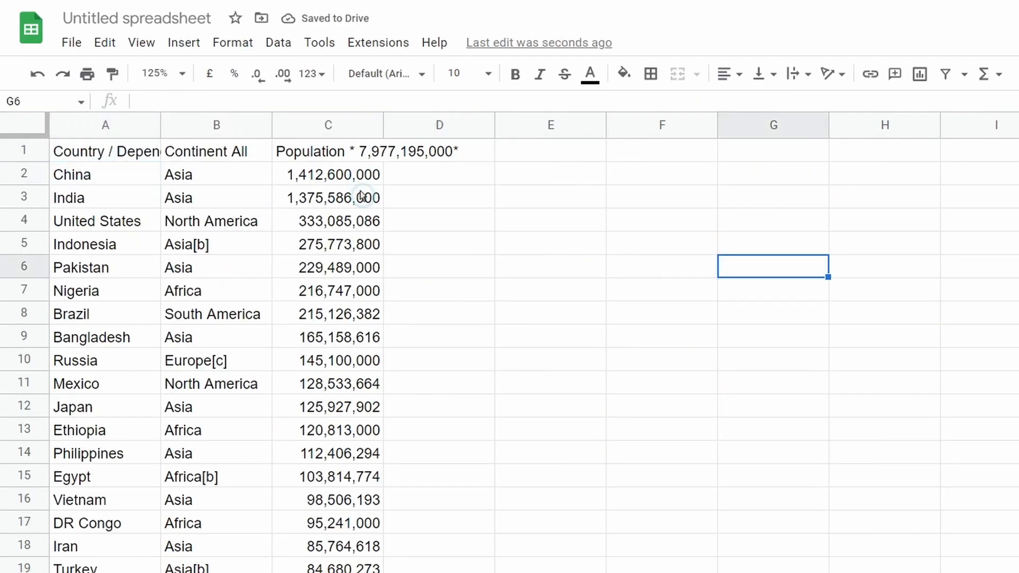
key("ctrl+Left")
key("ctrl+Left")
key("ctrl+Down")
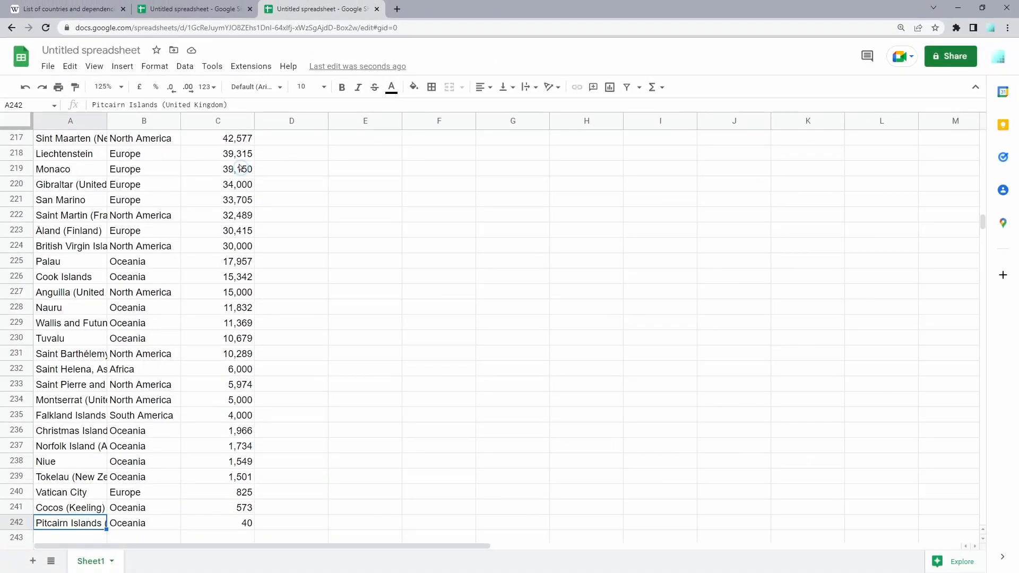
key("ctrl+Up")
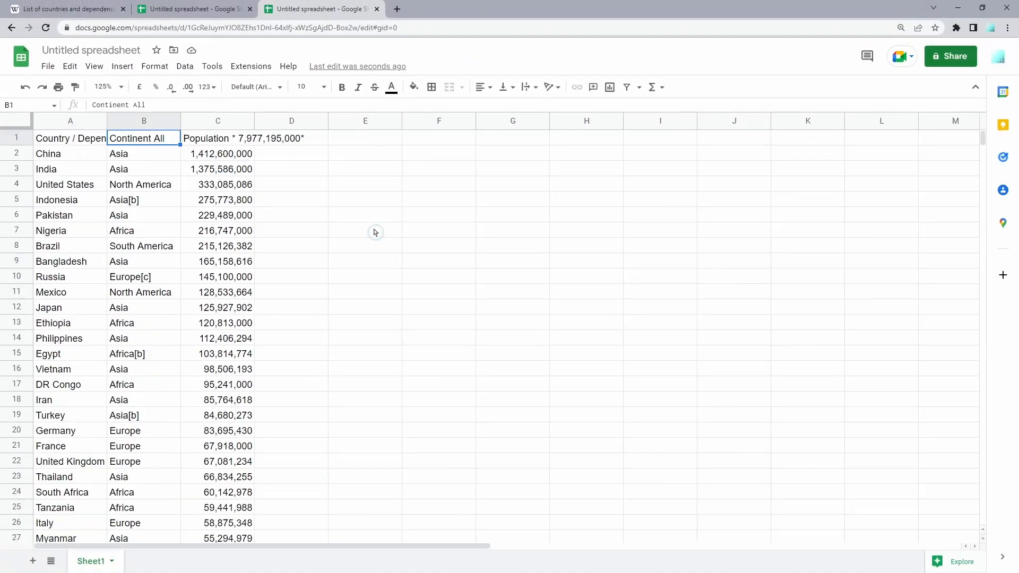
left_click(373, 230)
left_click(368, 190)
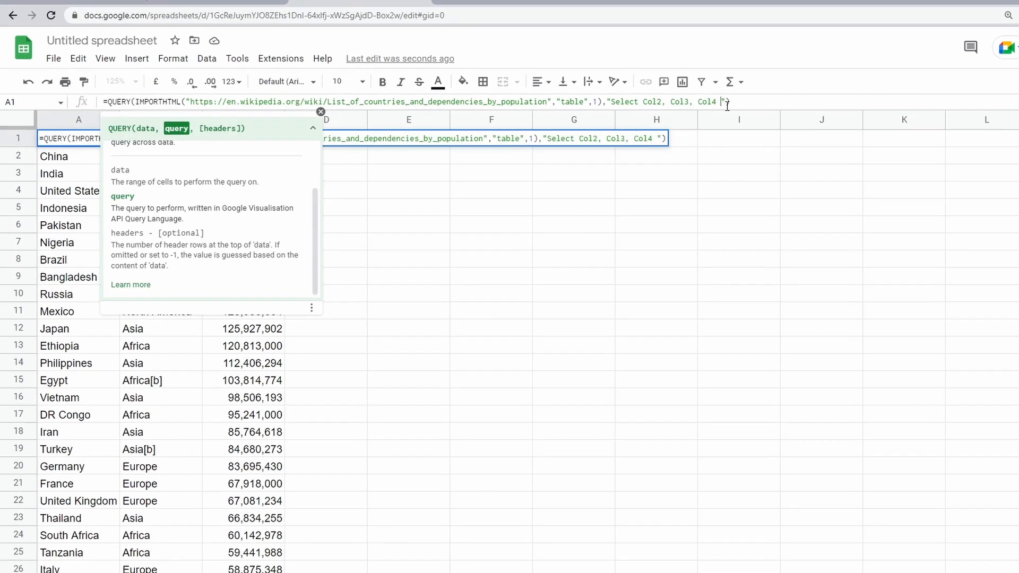
- Add the condition "where Col1>=1" after Col4 in the query argument of A1's formula and enter the formula
type("where Col1>=1")
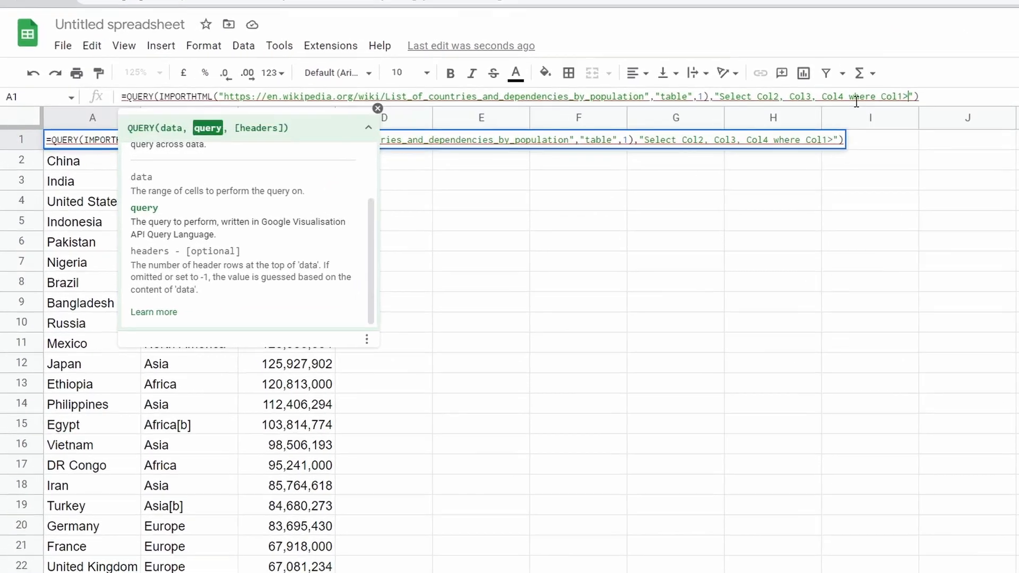
left_click_drag(720, 101, 780, 101)
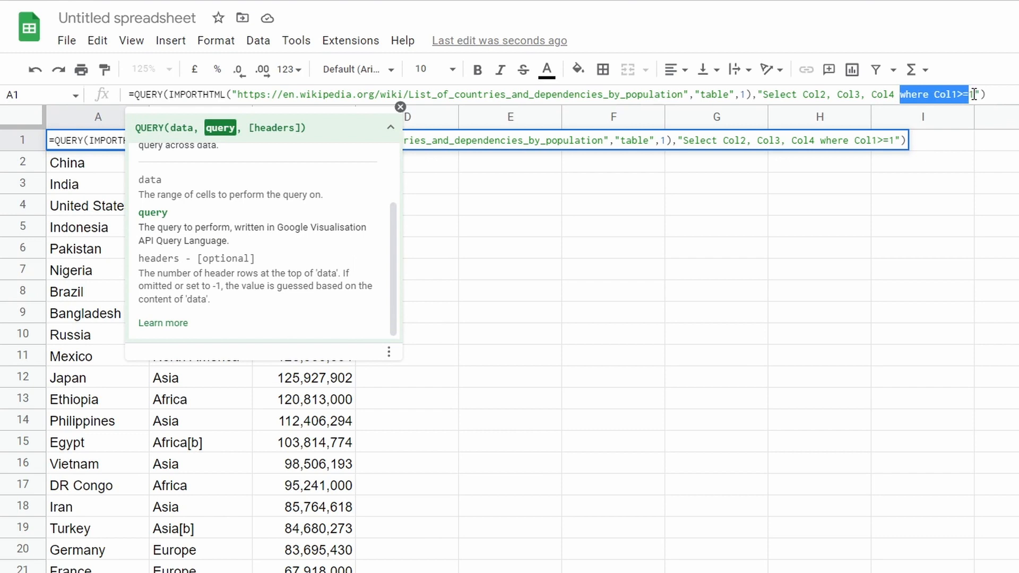
left_click_drag(975, 95, 979, 94)
key("Return")
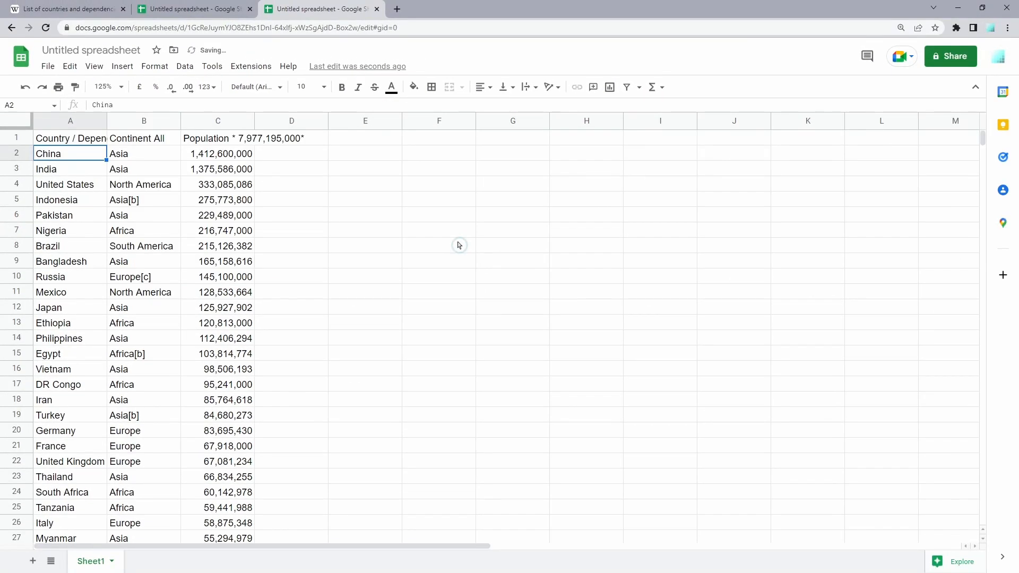
- Check the filtered country list down to its last row and back up to the headers
key("ctrl+Down")
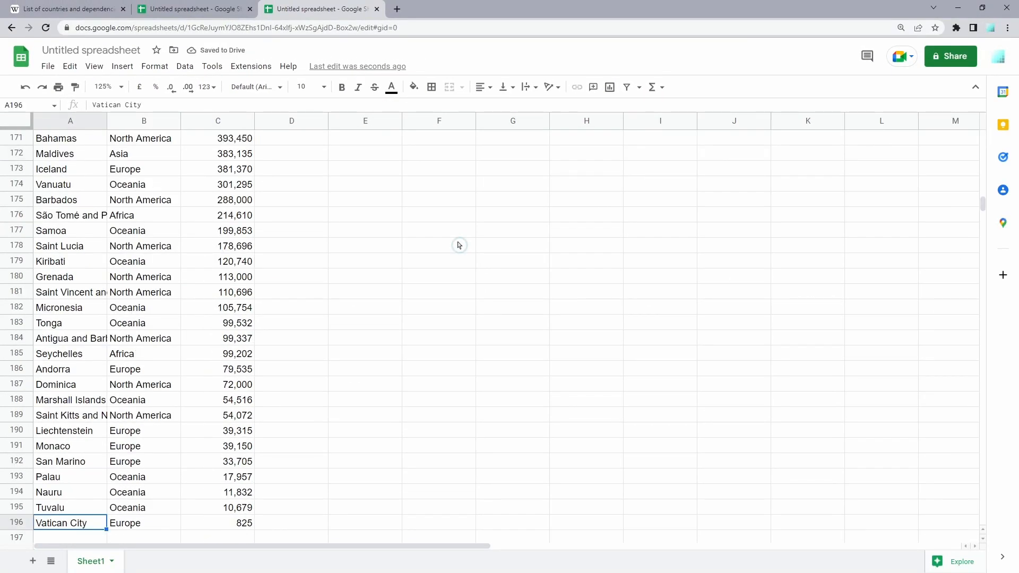
key("Right")
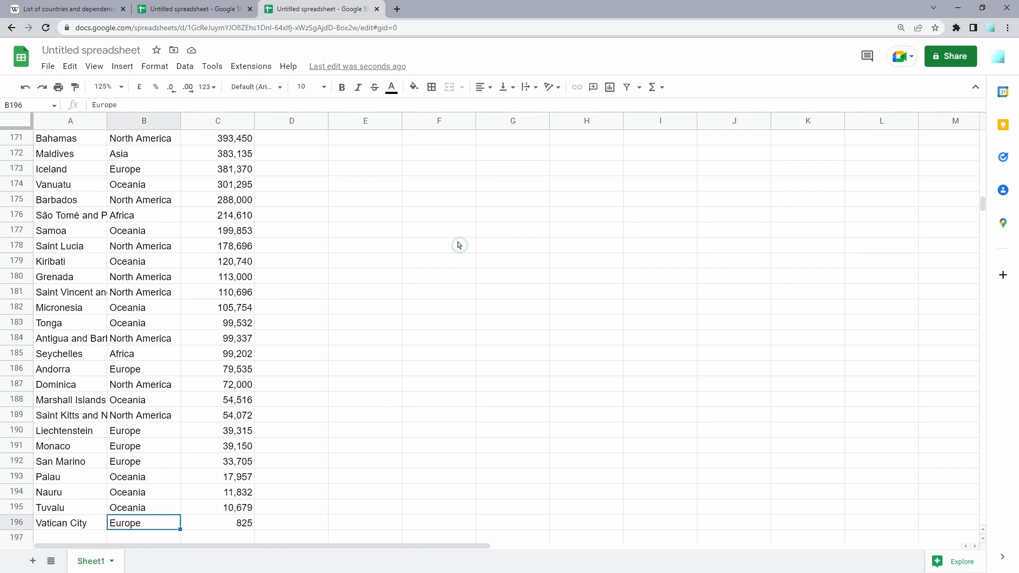
key("ctrl+Up")
- Switch to the Wikipedia page, check its note on which member and observer states receive a numbered rank, and return to the spreadsheet
left_click(47, 2)
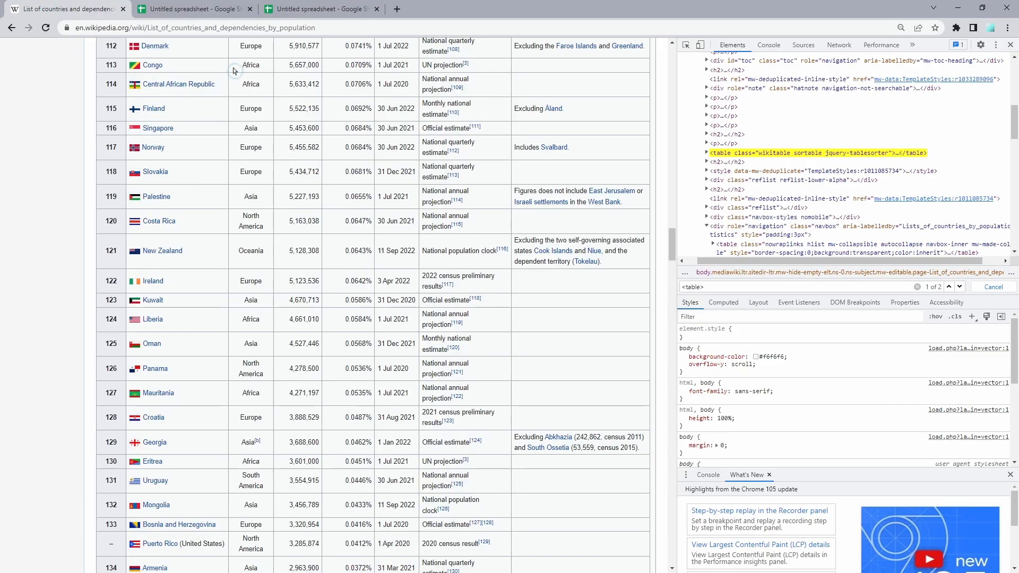
scroll(236, 71, "up", 20)
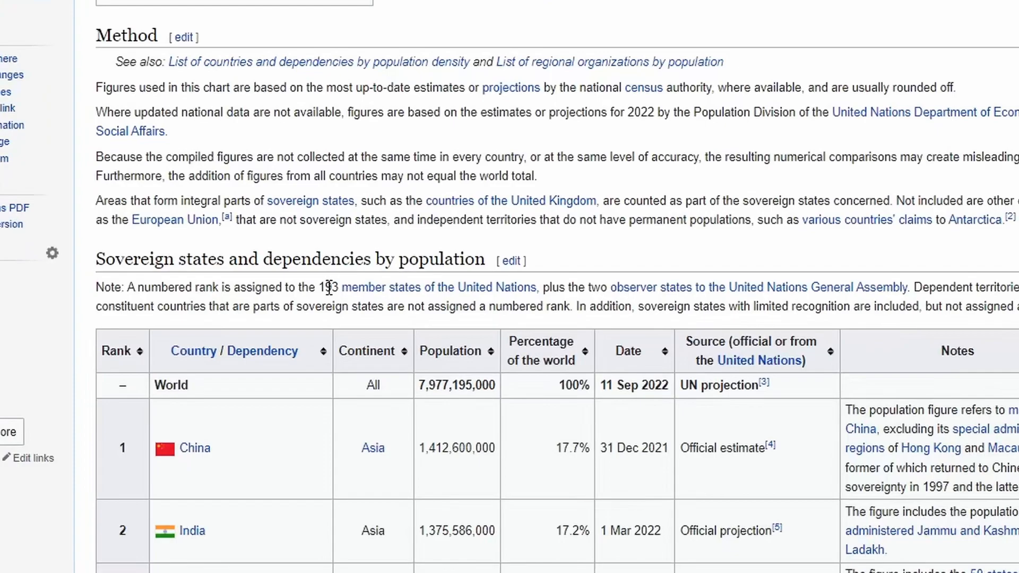
double_click(329, 287)
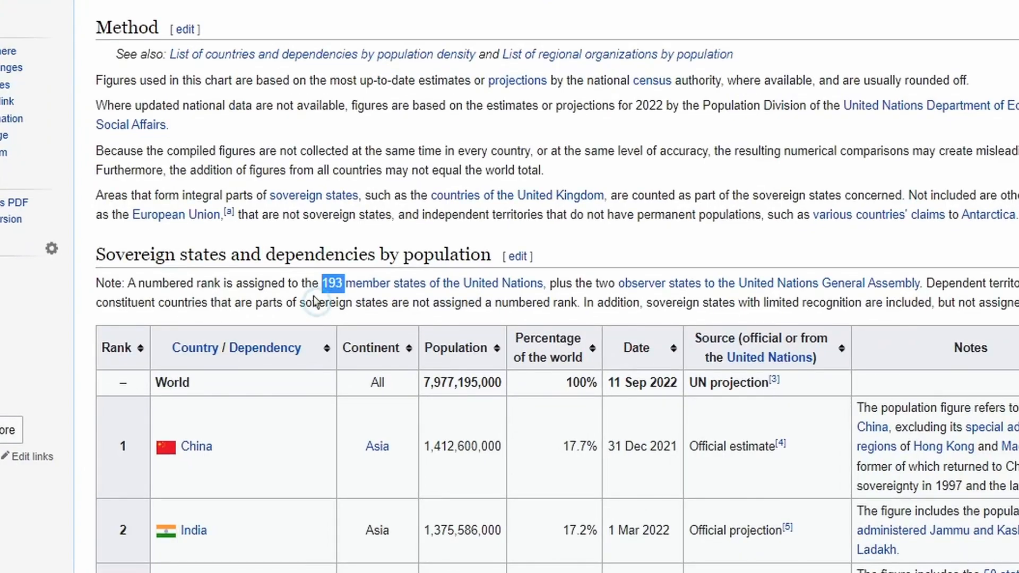
left_click_drag(550, 284, 597, 287)
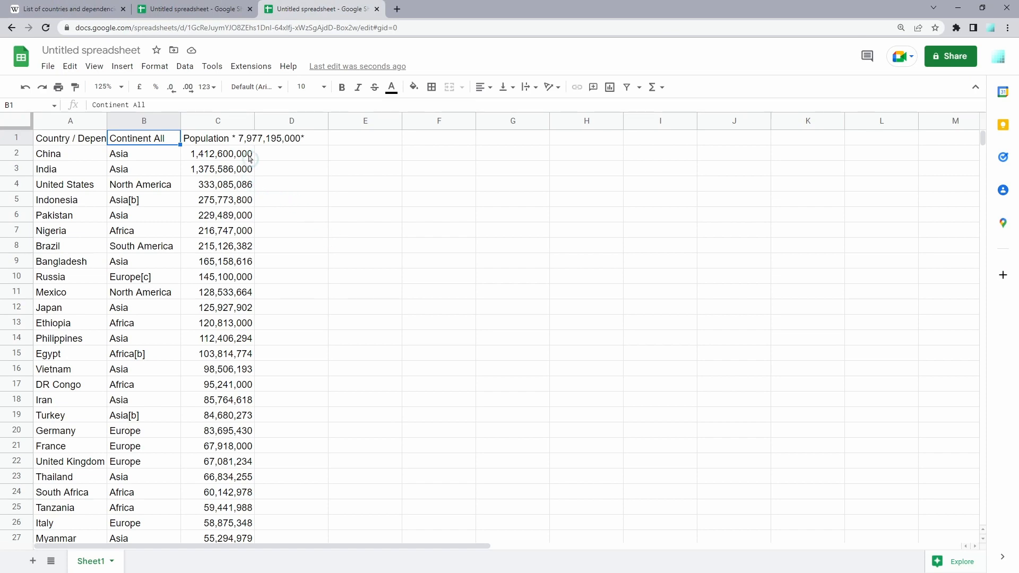
left_click(272, 168)
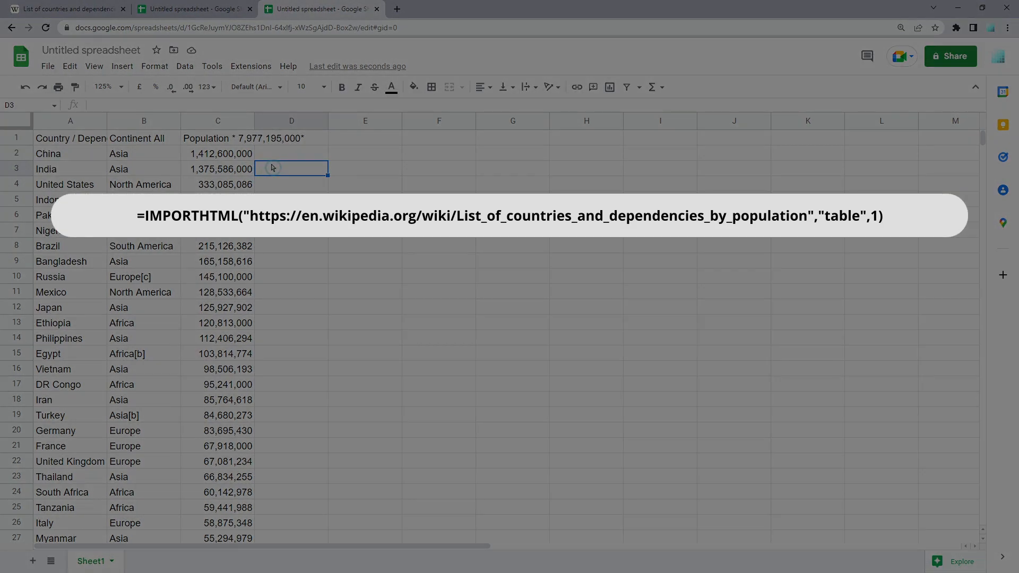